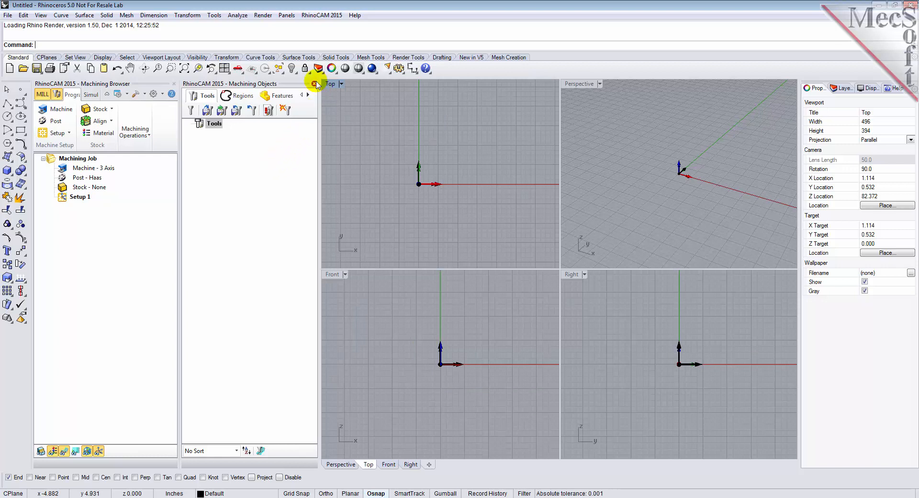
- Close the Machining Browser and Machining Objects, and load the RhinoCAM NEST module
click(315, 83)
click(174, 83)
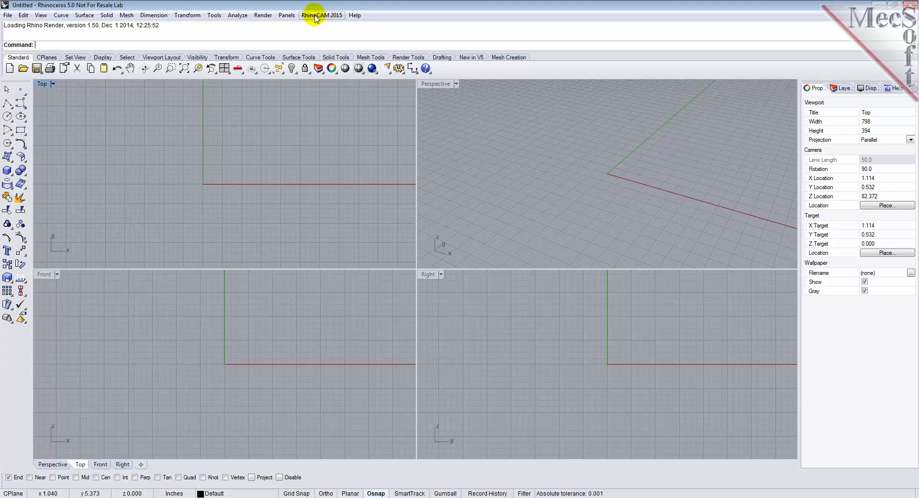
click(315, 17)
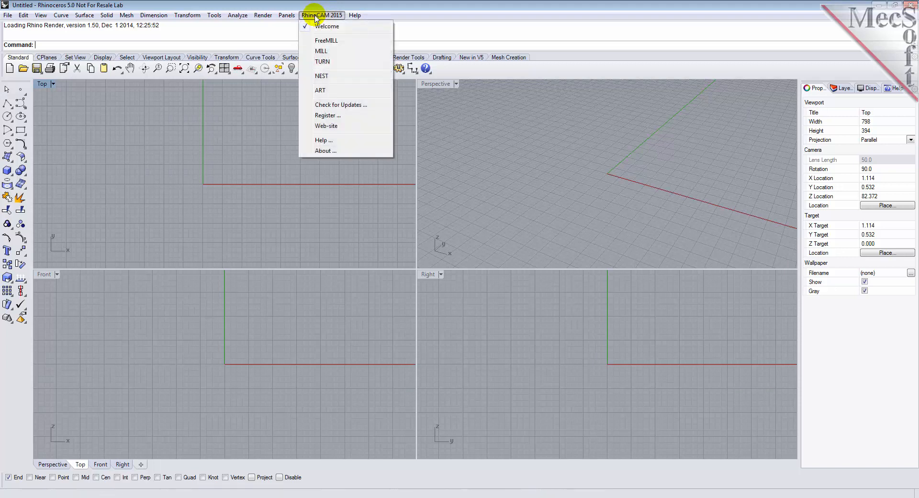
click(316, 76)
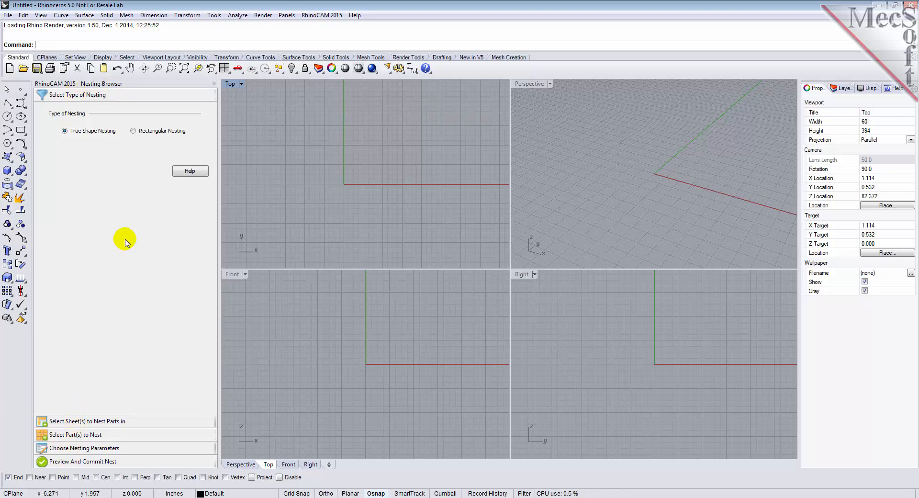
mouse_move(219, 205)
mouse_down()
mouse_move(230, 209)
mouse_move(216, 206)
mouse_up()
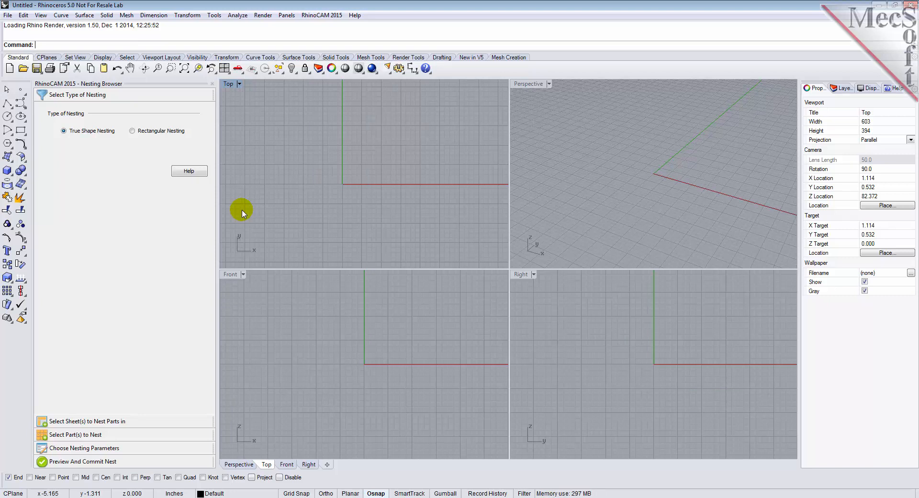
- Open the model file RectangularNESTQuickStartTutorial.3dm from the QuickStart folder
click(23, 71)
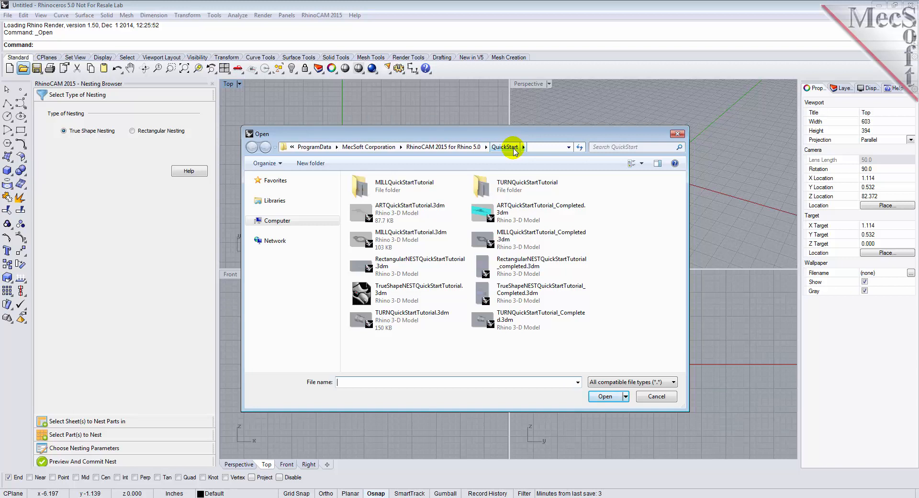
click(377, 267)
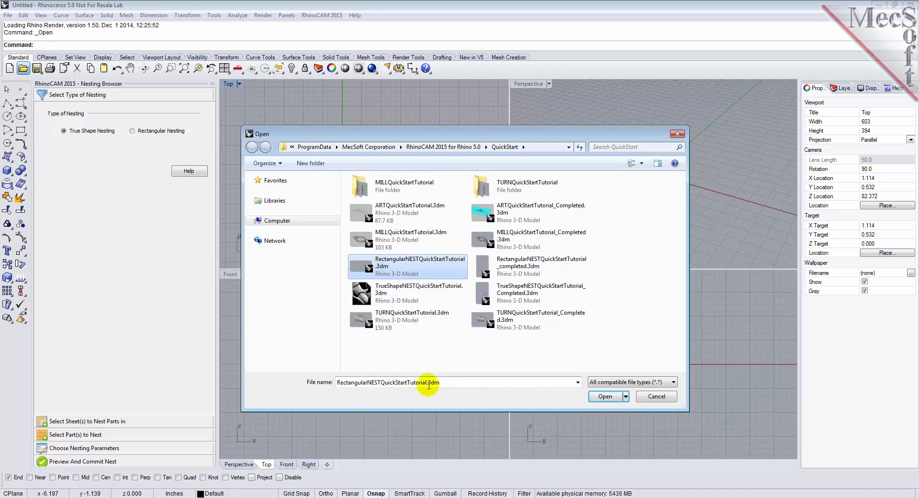
click(600, 396)
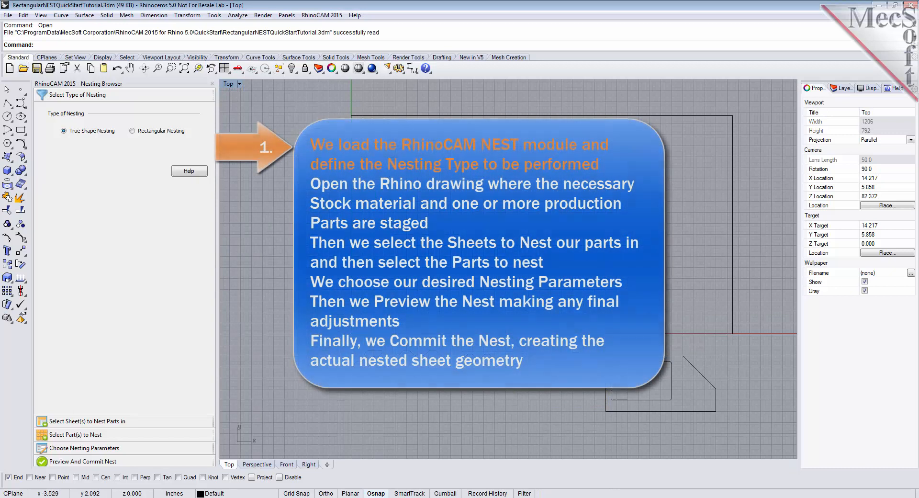
- Examine the staged geometry by highlighting the large sheet rectangle, all the part curves below it, and the small circle
scroll(337, 251, down, 2)
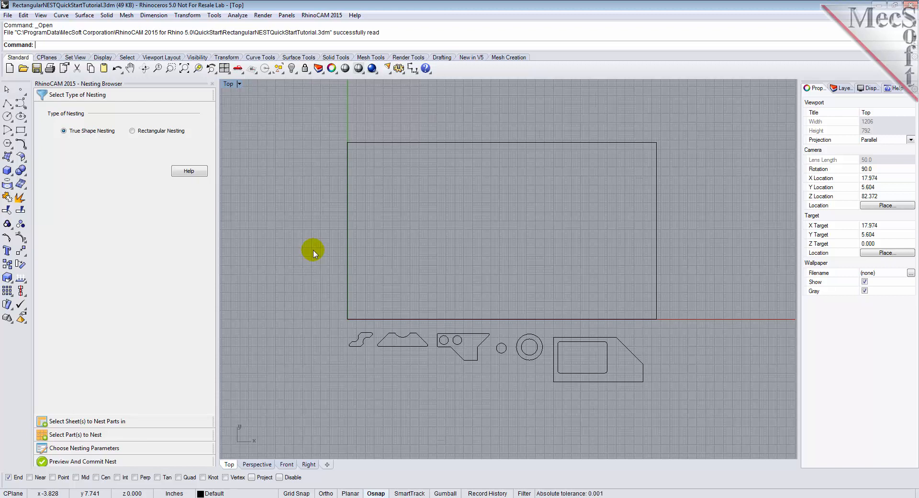
click(503, 319)
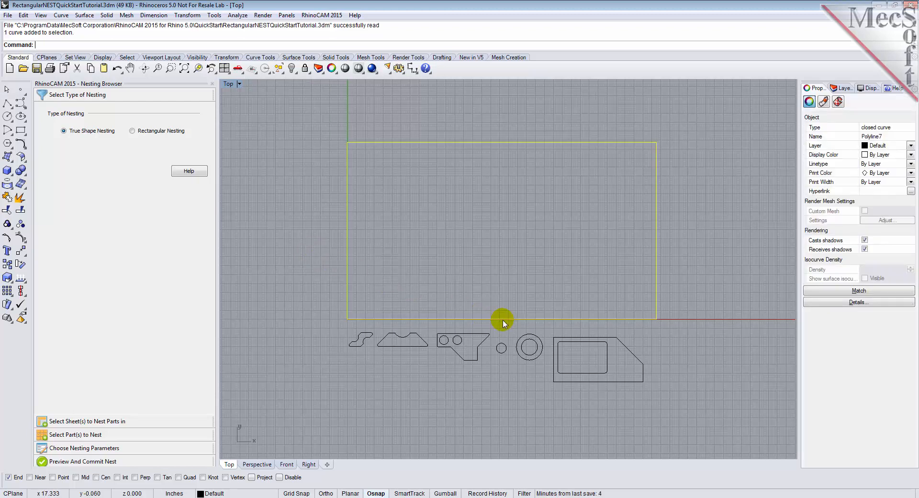
key(Escape)
drag(368, 341, 667, 406)
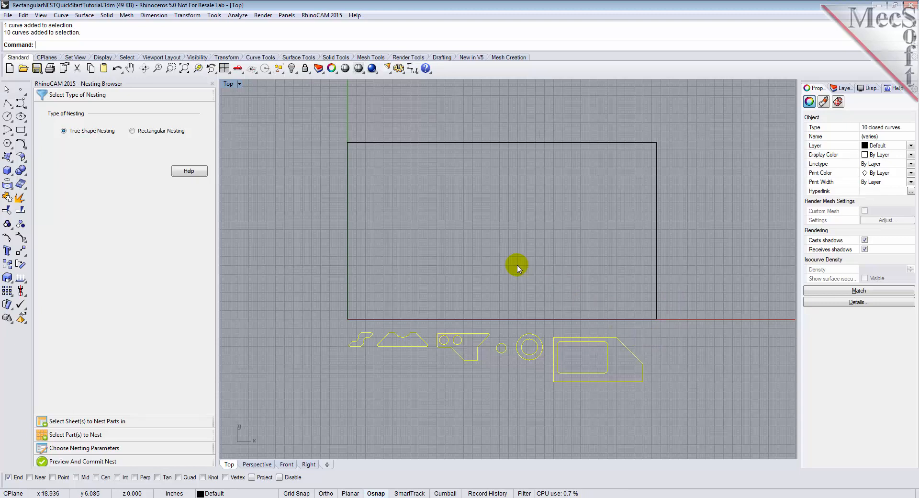
click(539, 329)
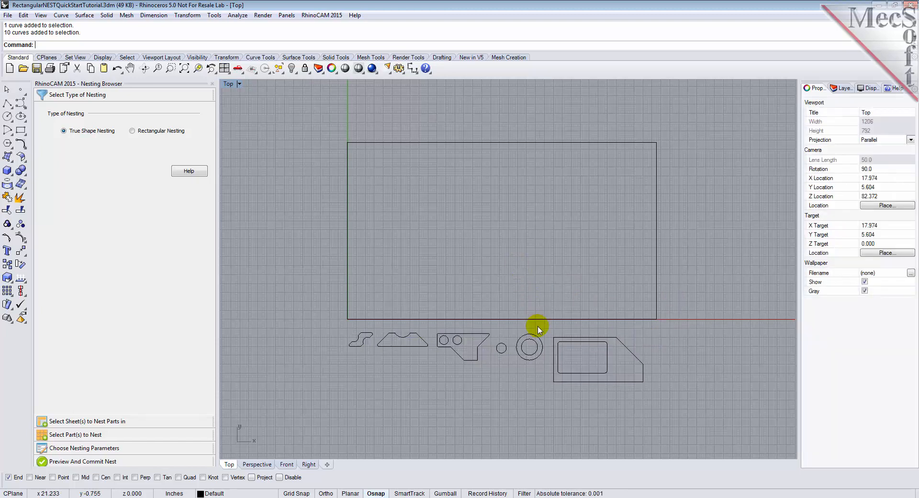
click(498, 350)
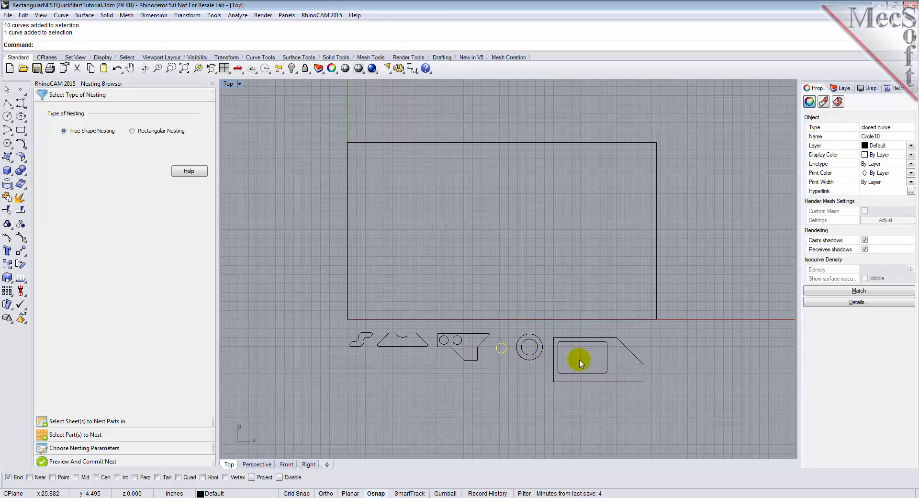
click(511, 369)
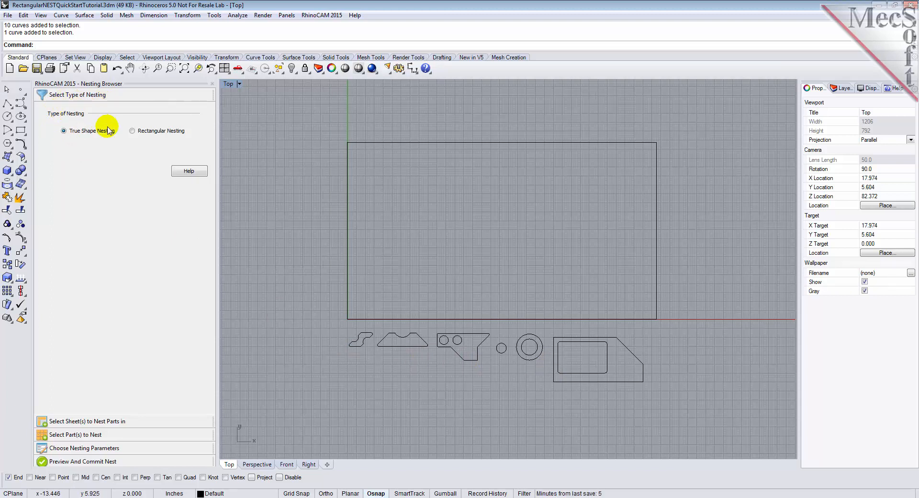
- Set the nesting type to Rectangular Nesting and consult the help topic on selecting the nesting type
click(133, 132)
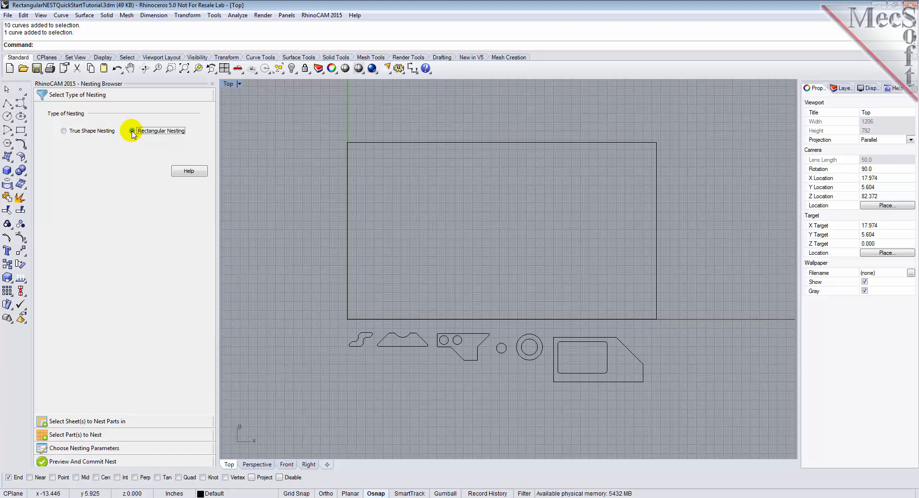
click(189, 171)
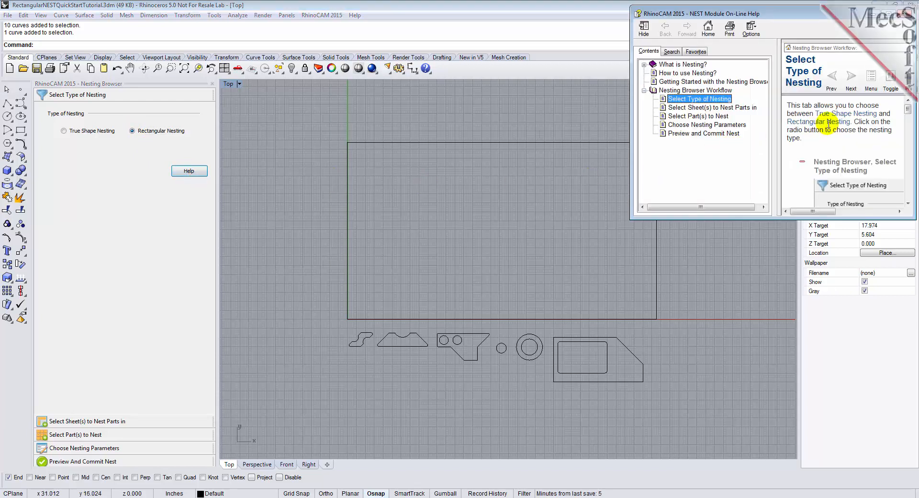
click(907, 13)
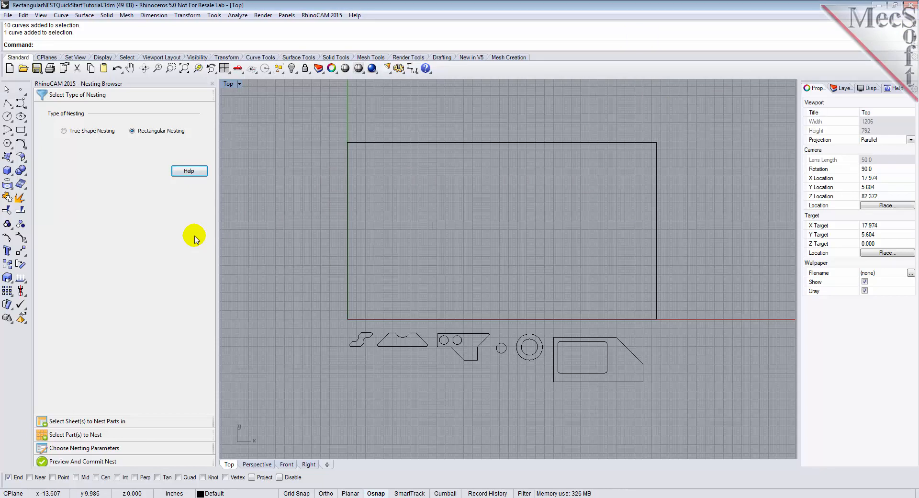
- Add the large rectangle as the sheet to nest parts in and set its count to 2
click(88, 421)
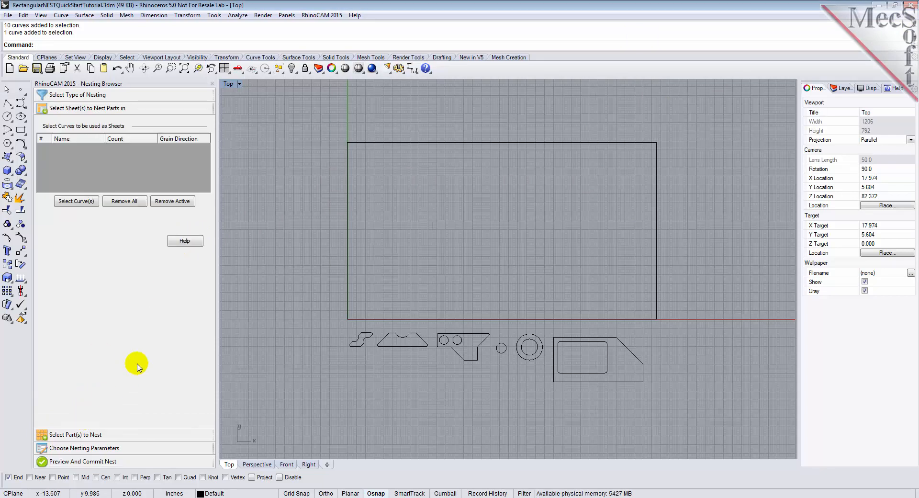
click(75, 202)
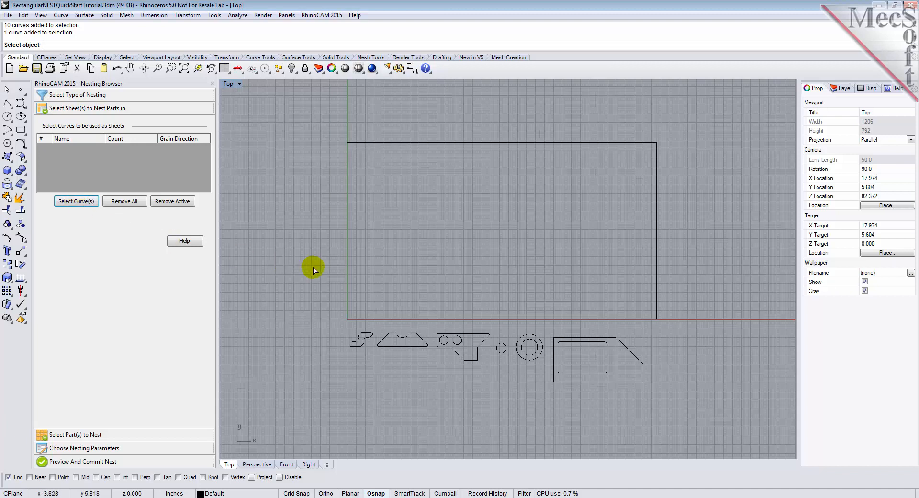
click(347, 277)
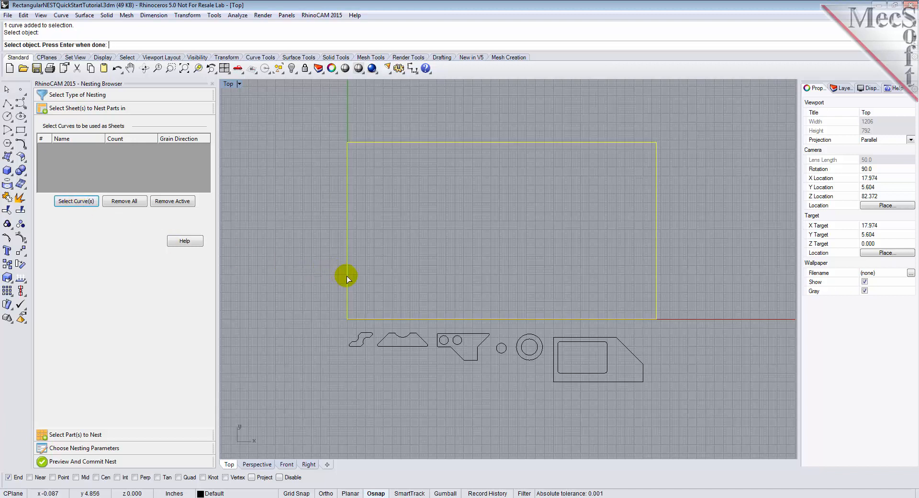
key(Return)
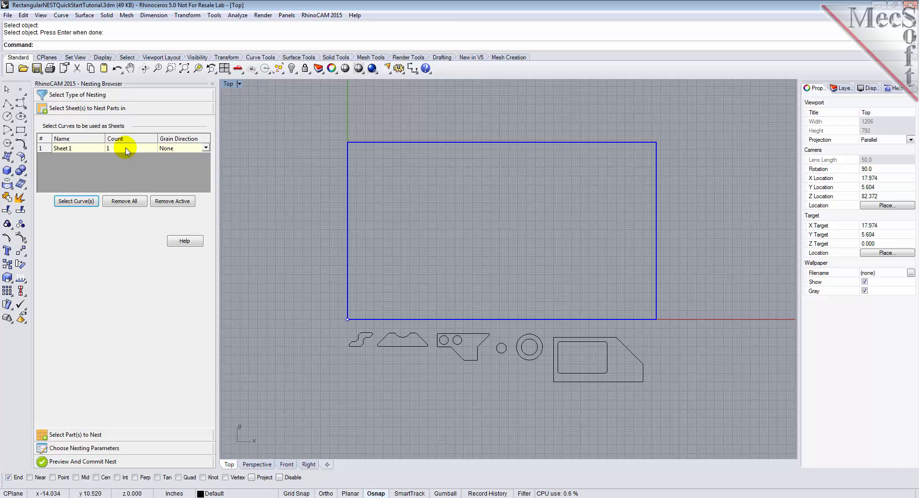
click(72, 148)
click(112, 149)
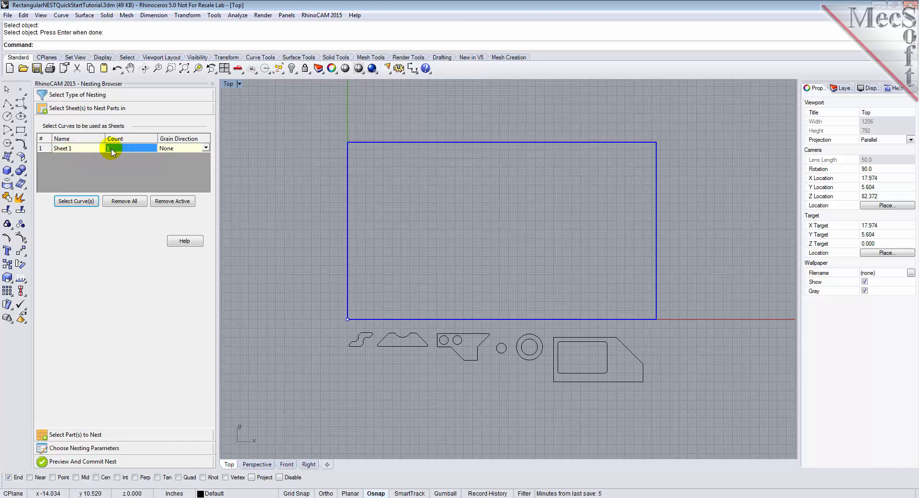
text(2)
- Add all the curves below the sheet as the parts to nest
click(97, 435)
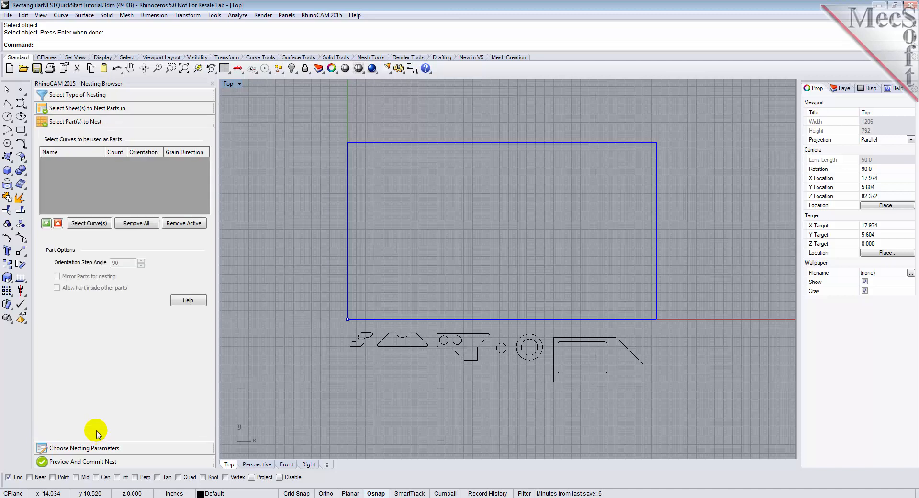
click(96, 225)
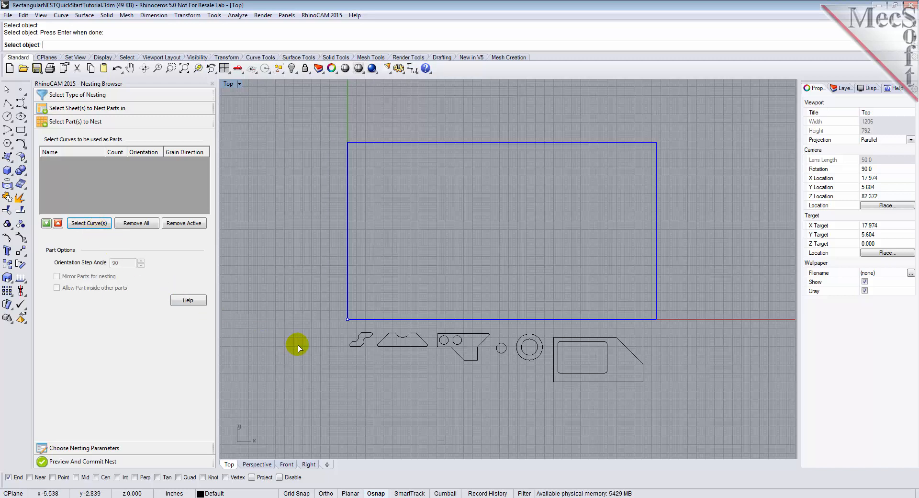
drag(312, 309, 667, 404)
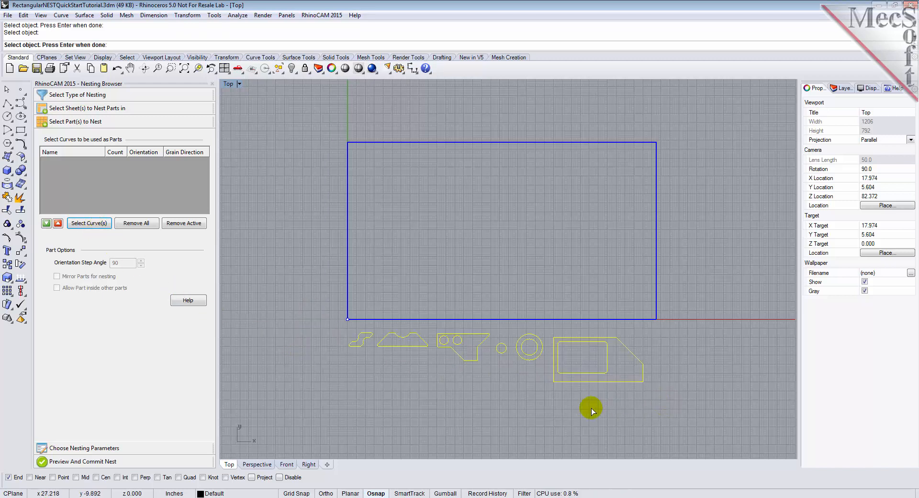
key(Return)
click(519, 412)
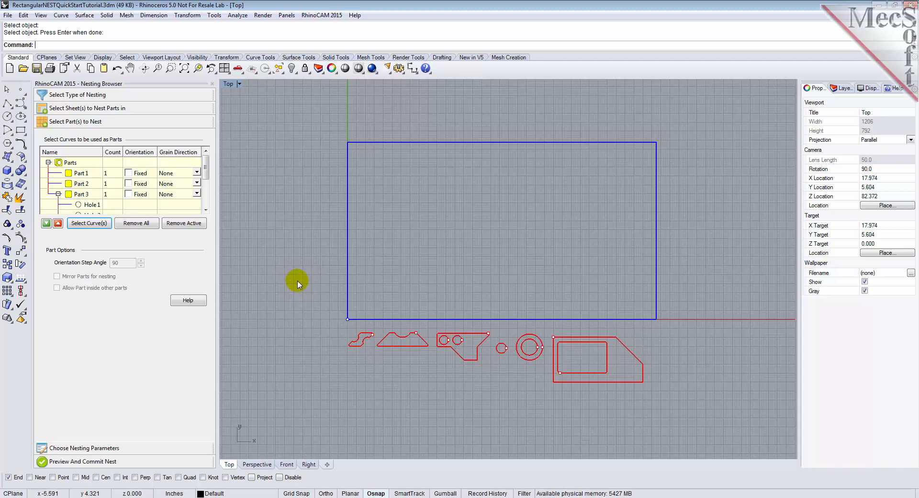
- Review the parts list by highlighting Part 6 with Hole 4, and Part 3 with Hole 1 and Hole 2
drag(206, 168, 206, 194)
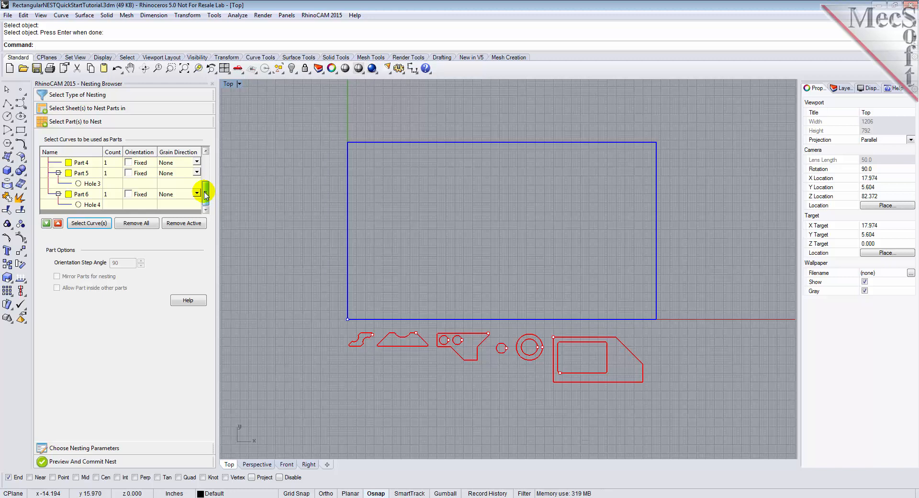
click(80, 196)
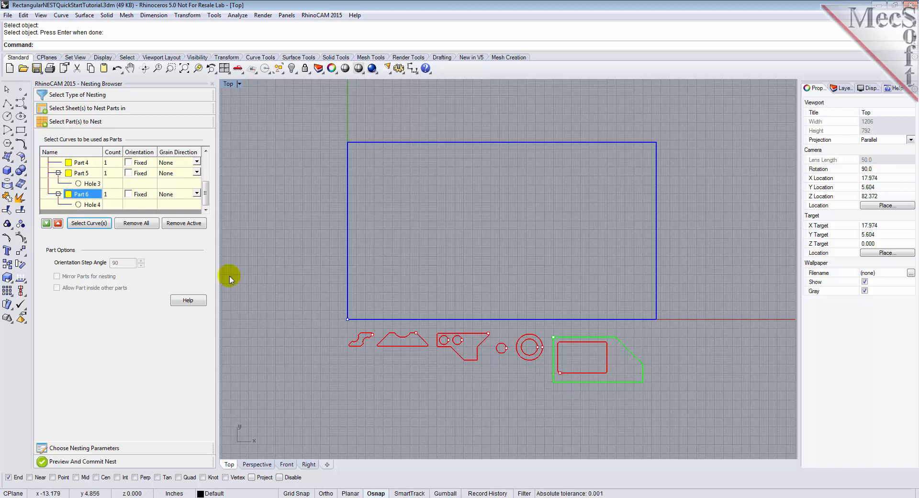
click(86, 206)
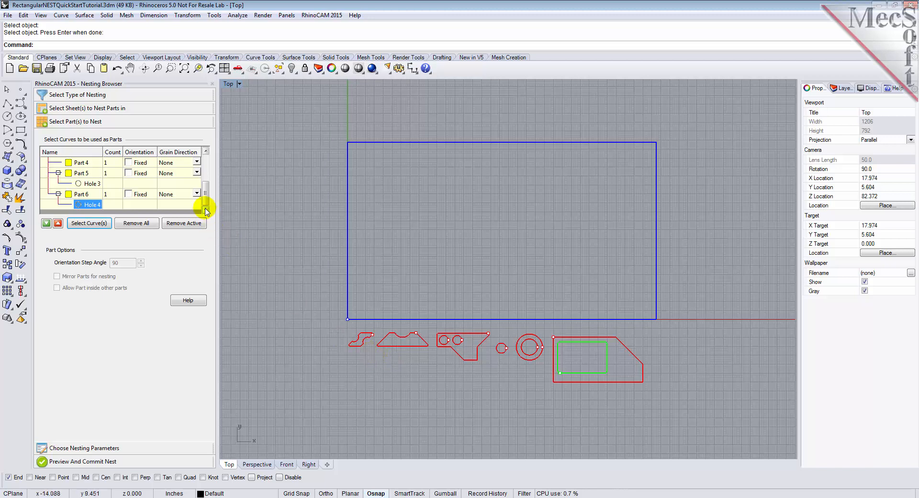
drag(207, 205, 209, 188)
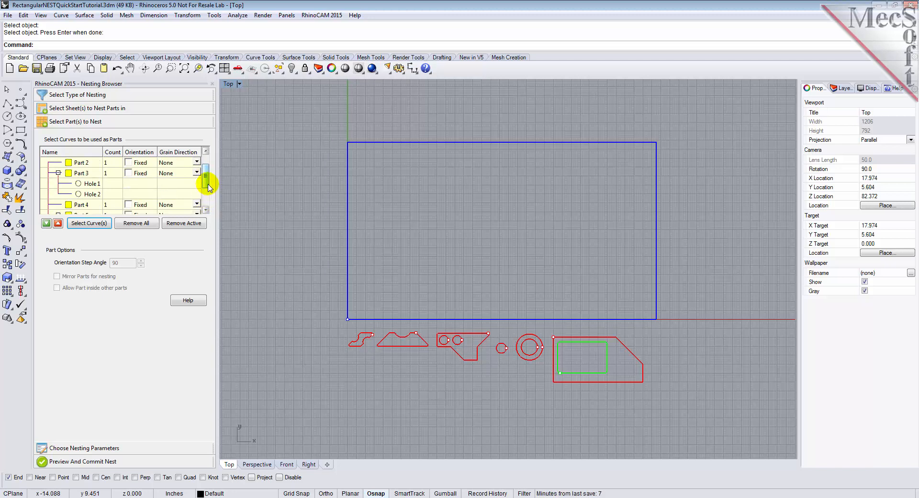
click(93, 177)
click(91, 187)
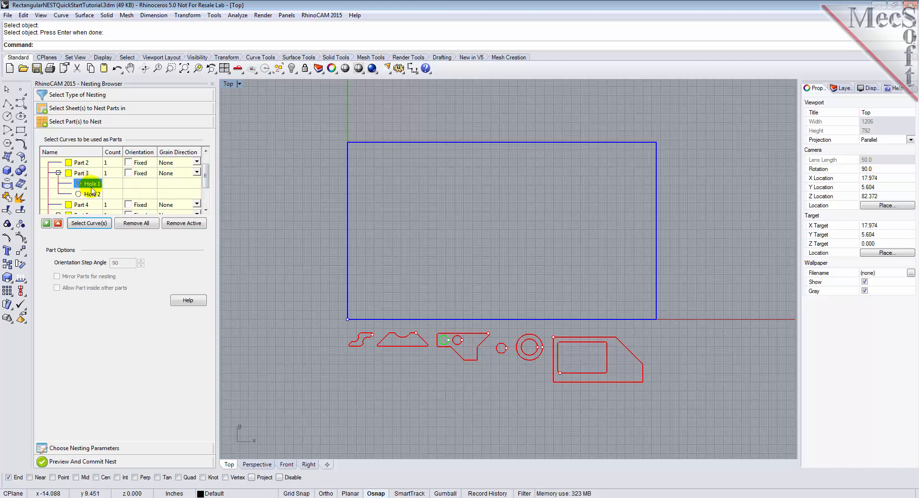
click(91, 194)
click(90, 176)
- Set the part counts to 6 for Part 1, 16 for Part 2 and 4 for Part 3
scroll(206, 174, up, 1)
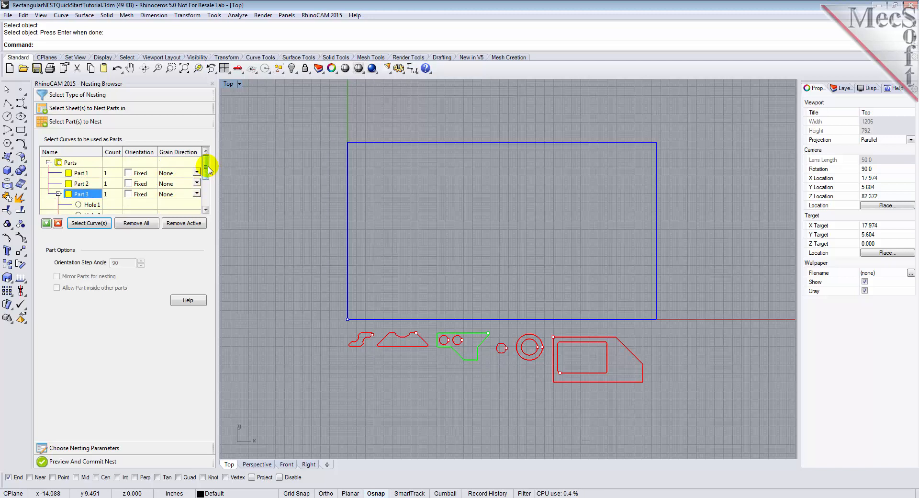
click(111, 176)
text(6)
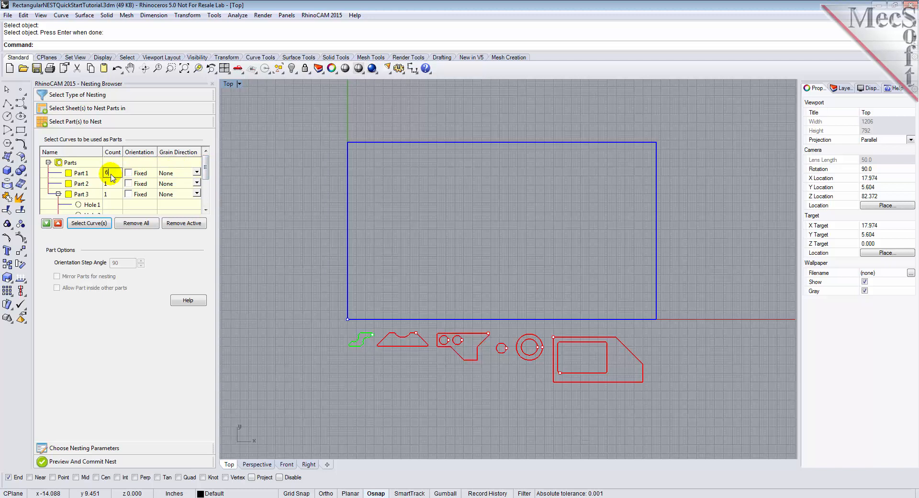
click(112, 184)
text(16)
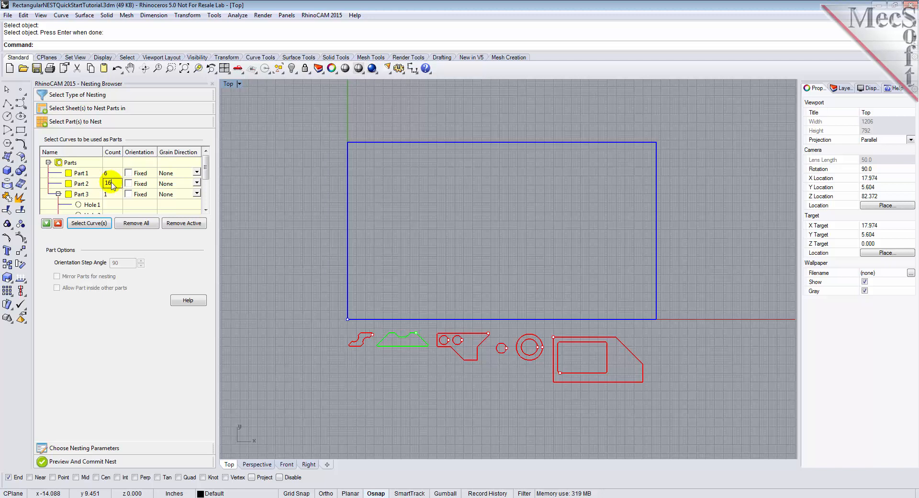
click(112, 194)
text(4)
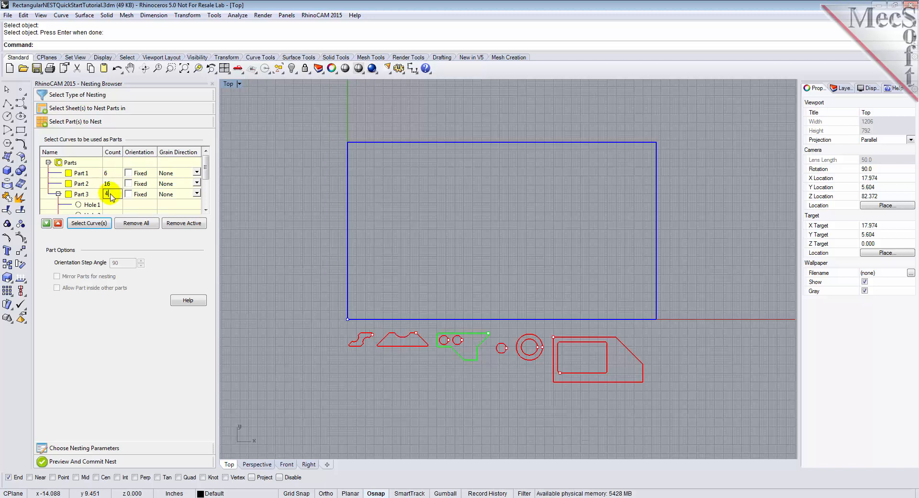
- Set the part counts to 50 for Part 4, 16 for Part 5 and 32 for Part 6
scroll(205, 179, down, 3)
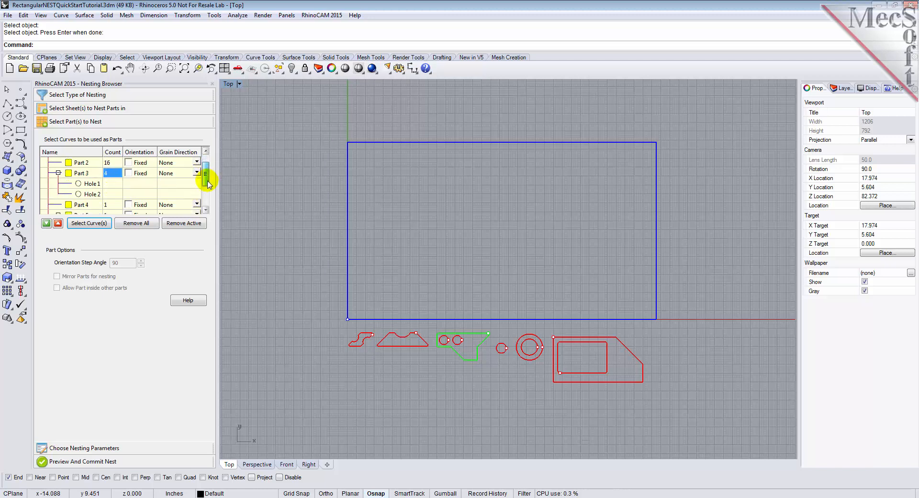
click(110, 195)
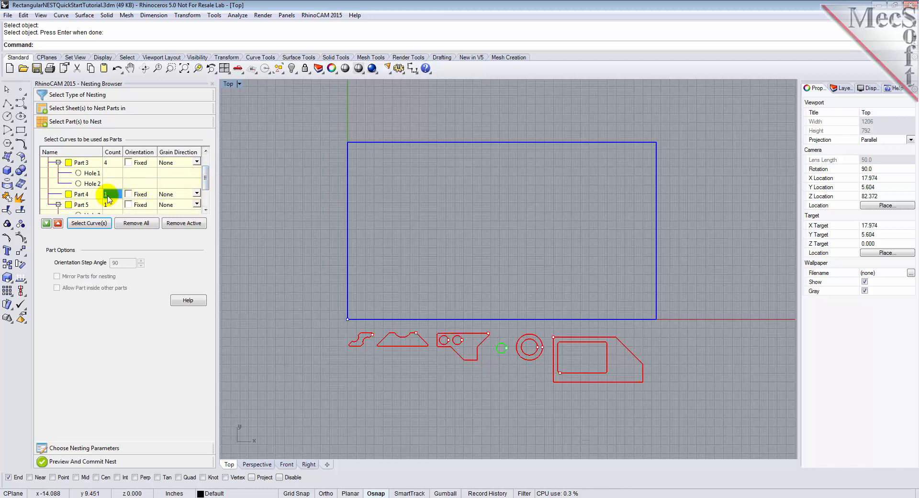
text(50)
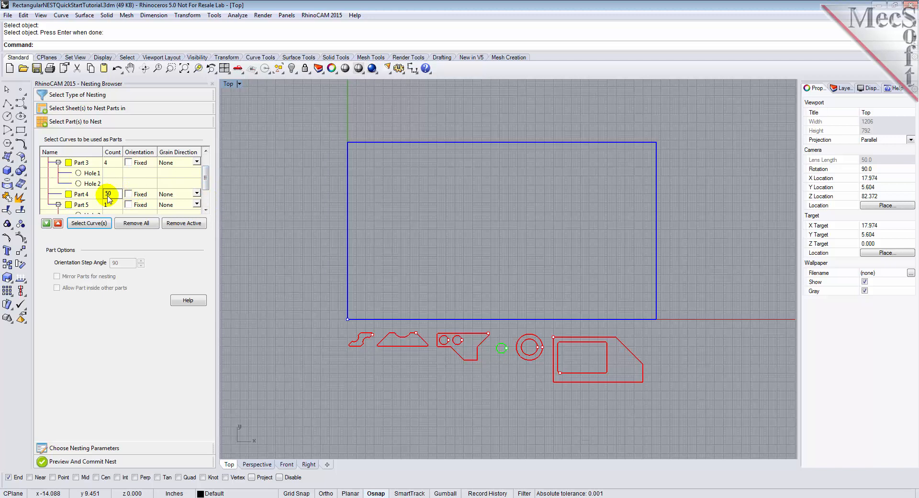
click(111, 205)
text(16)
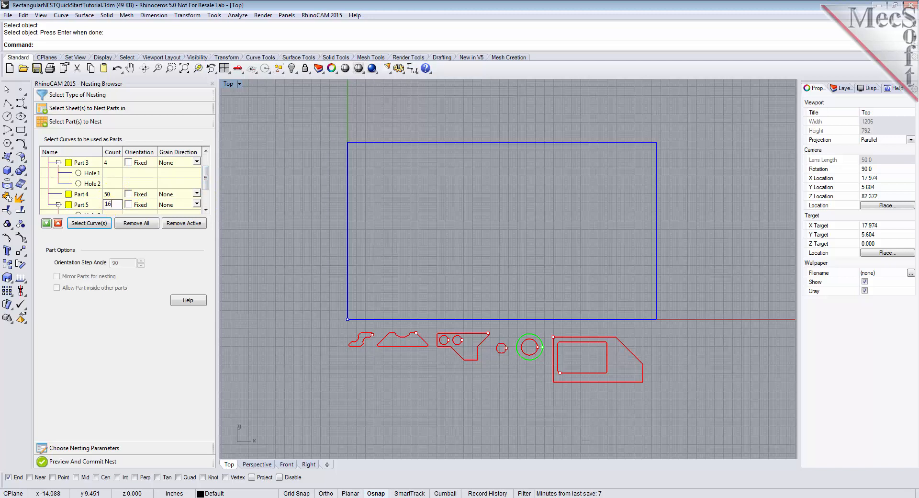
click(206, 210)
click(113, 206)
text(32)
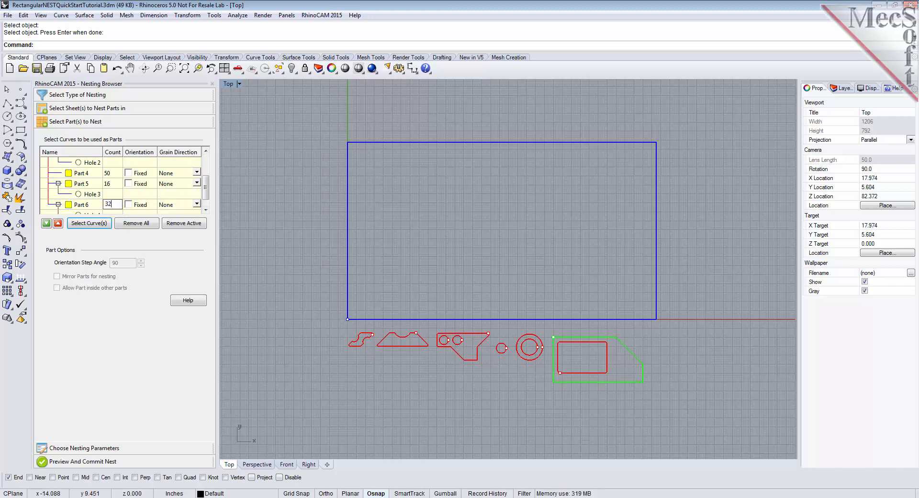
drag(208, 193, 209, 204)
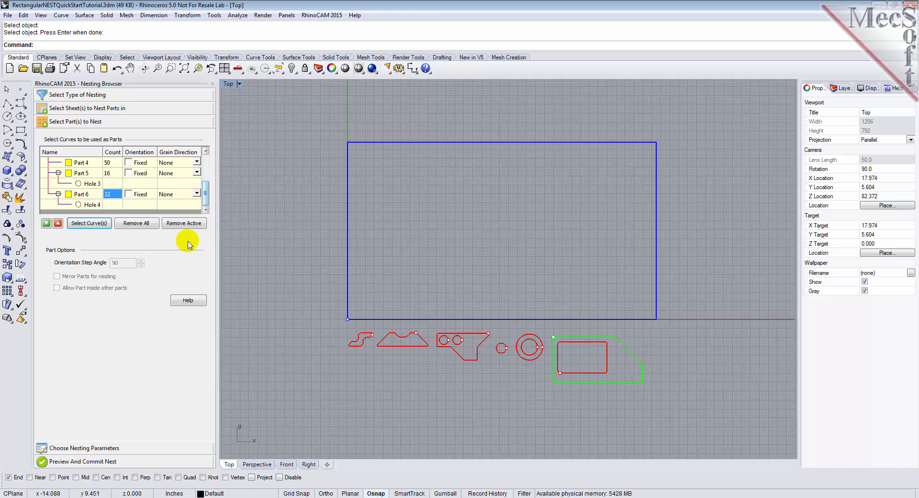
- Set the nesting parameters to a part-to-part distance of 0.15 and a part-to-sheet distance of 0.25
click(117, 449)
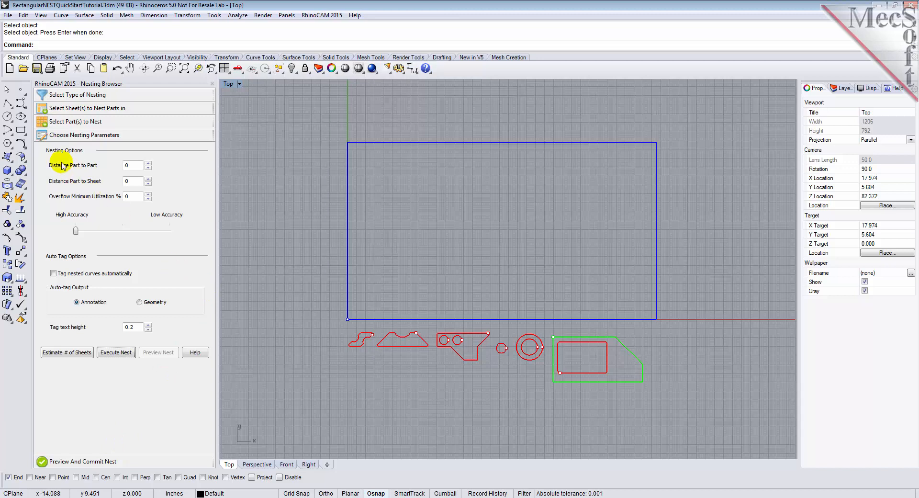
click(133, 167)
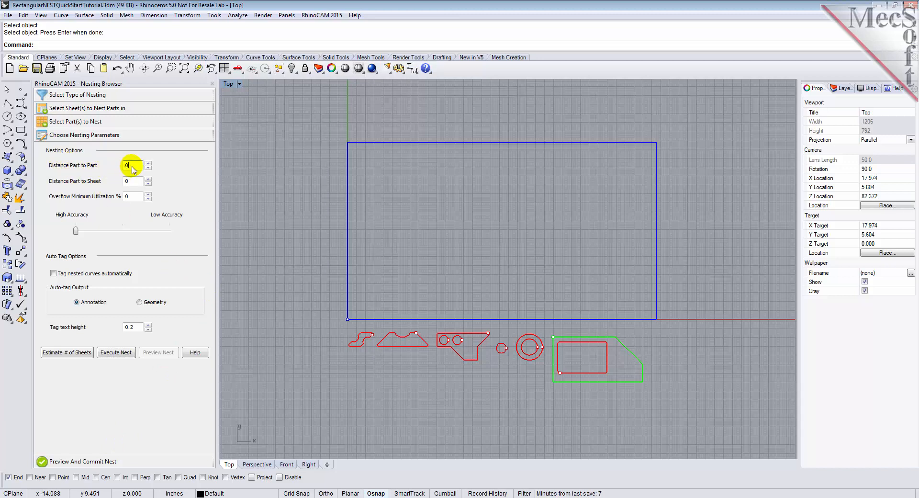
text(.15)
click(132, 166)
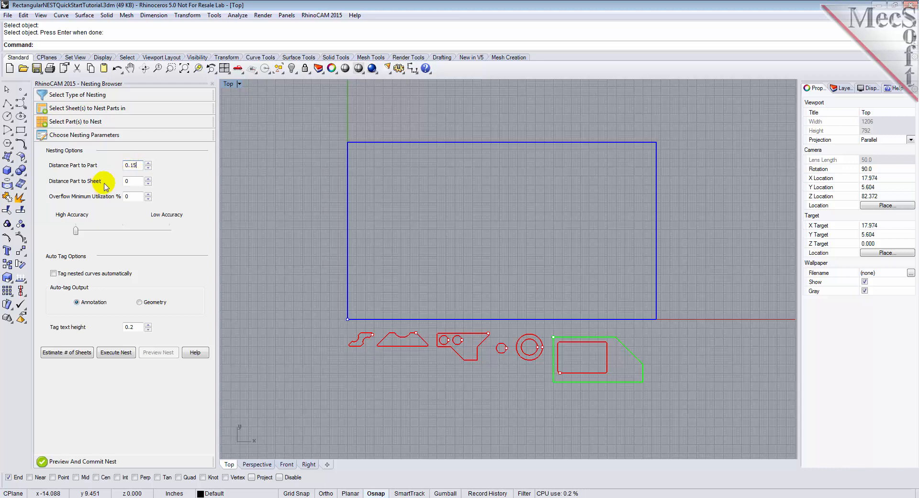
click(132, 184)
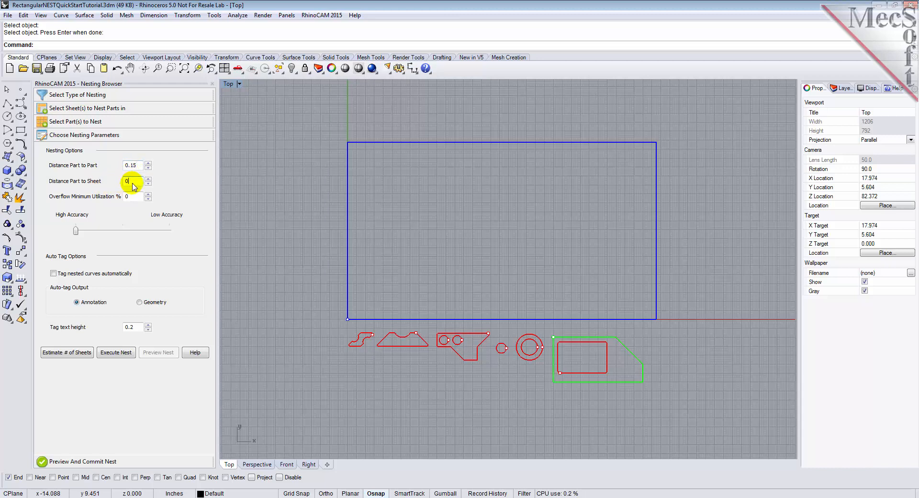
text(.25)
- Execute the nest and preview the layouts of nested sheets 1-1 and 1-2
click(116, 353)
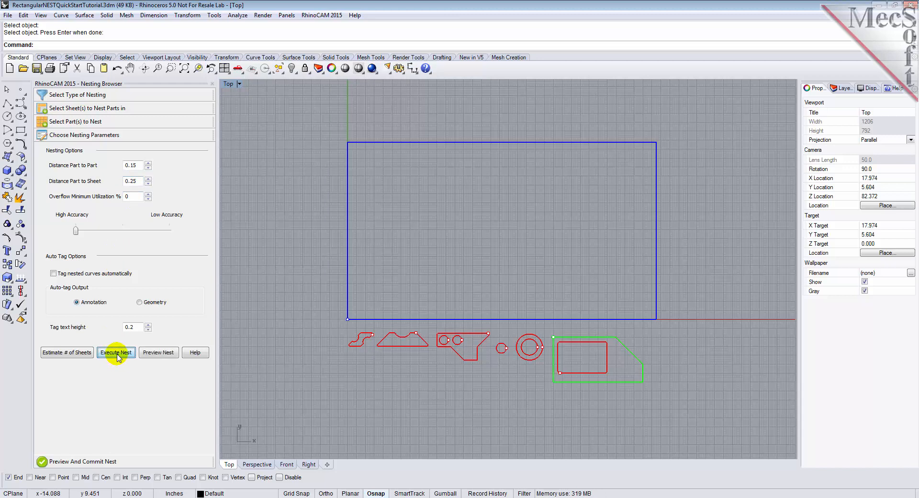
click(158, 353)
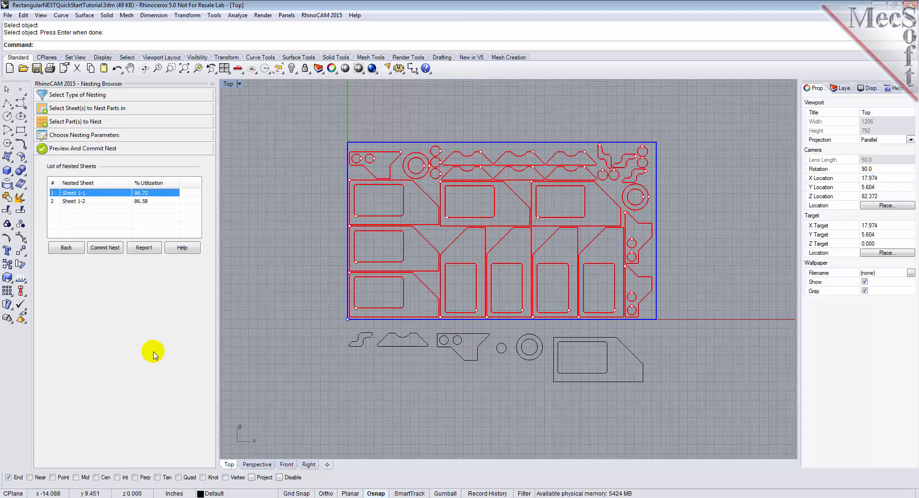
click(72, 202)
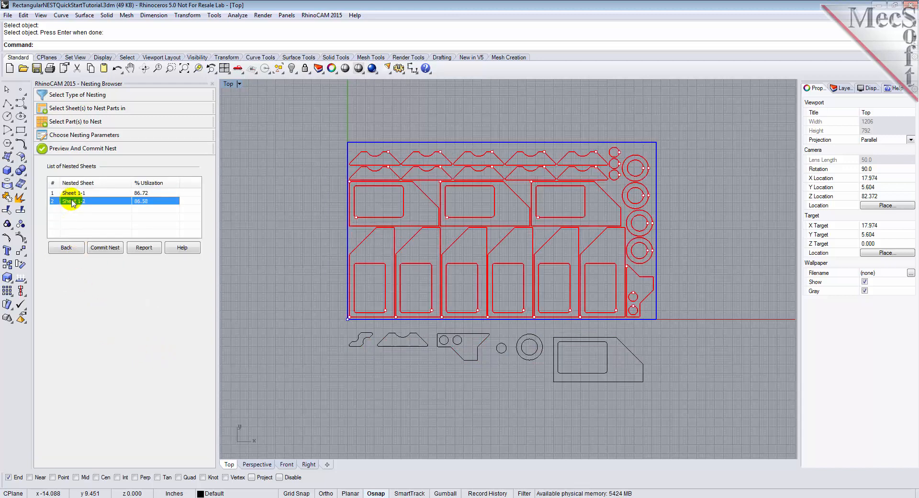
click(72, 194)
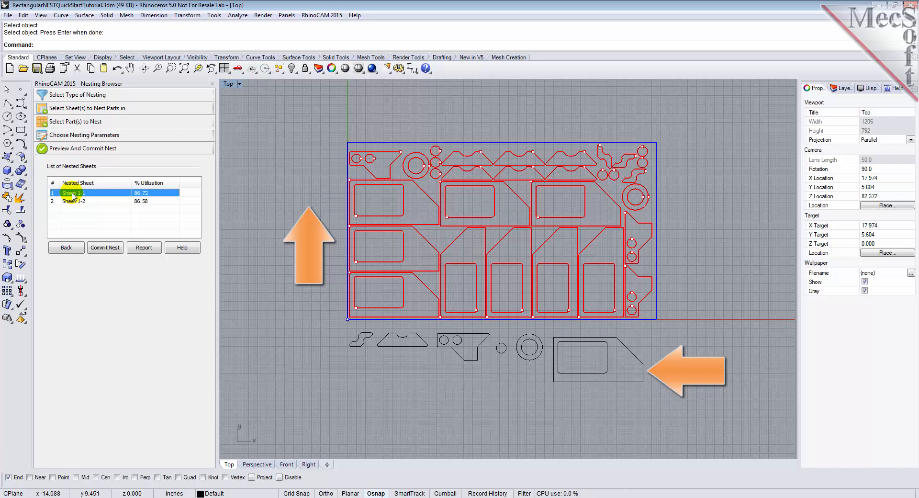
- Return to the sheet definition and set the grain direction of Sheet 1 to Along X
click(83, 110)
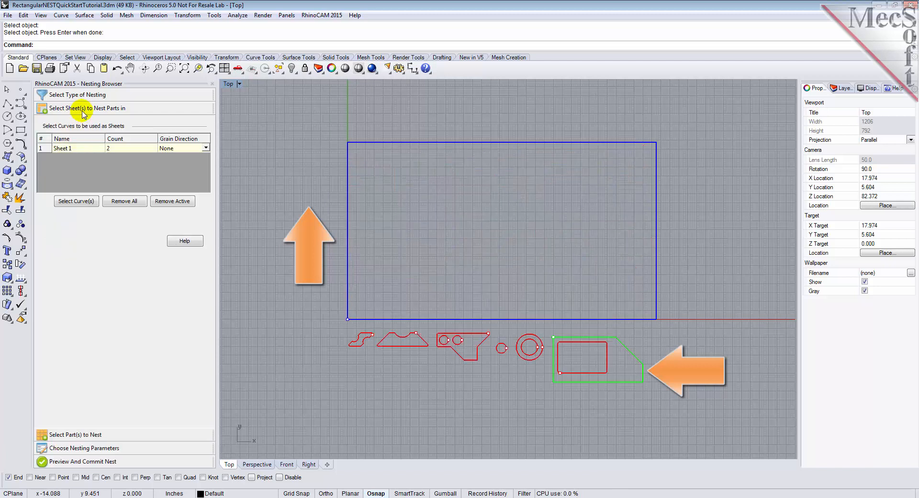
click(173, 148)
click(205, 148)
click(184, 164)
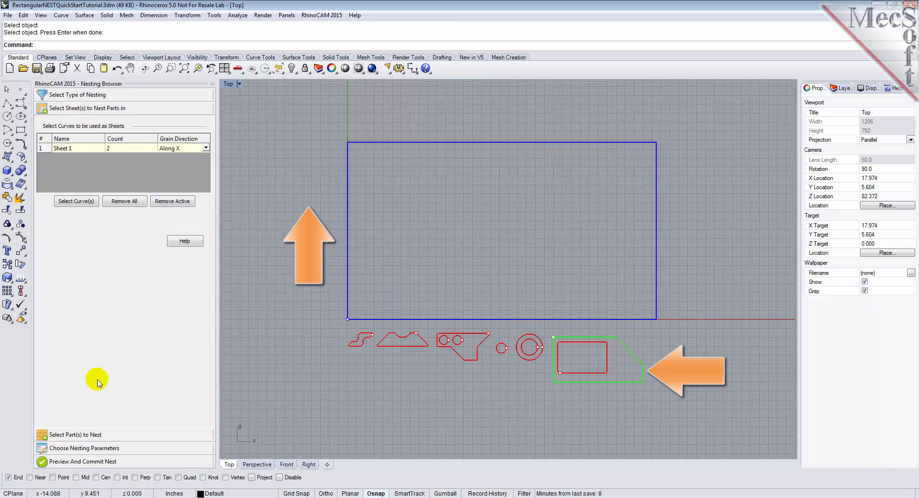
- Set the grain direction of Part 6 to Along Y in the parts list
click(94, 435)
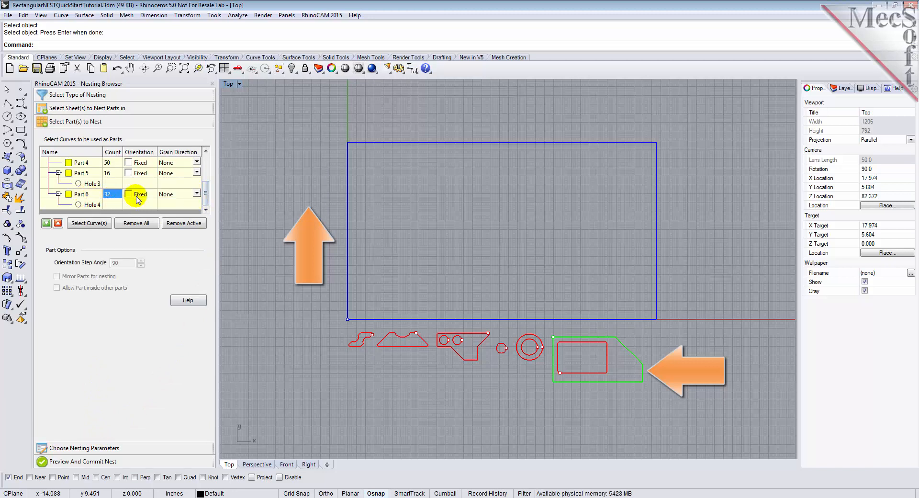
click(187, 197)
click(188, 199)
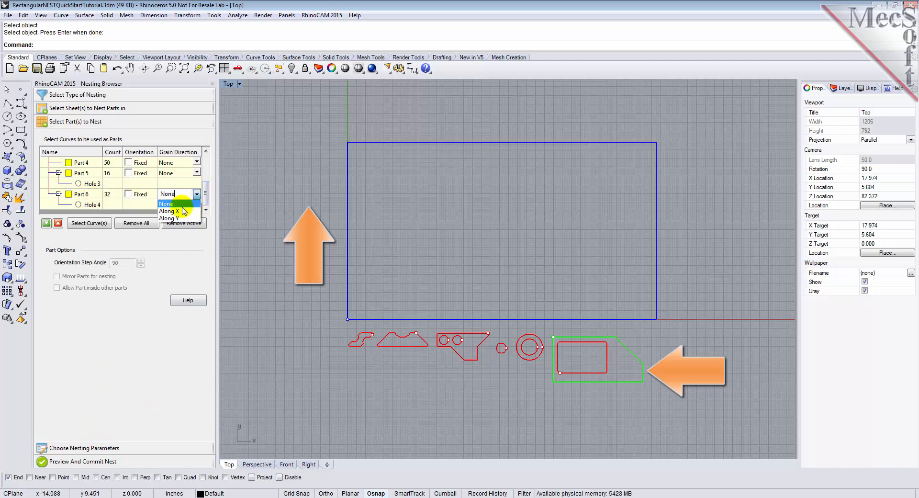
click(179, 214)
click(175, 206)
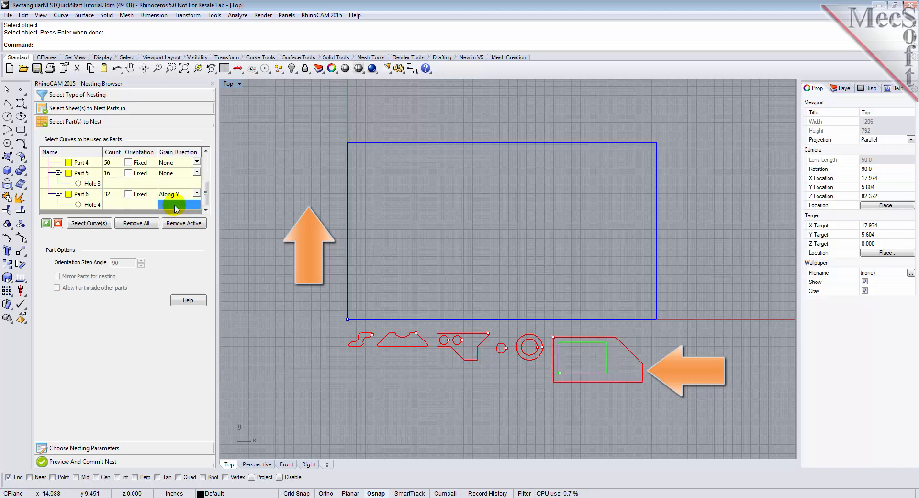
- Execute the nest again with the grain directions, and commit it after previewing both nested sheets
click(103, 447)
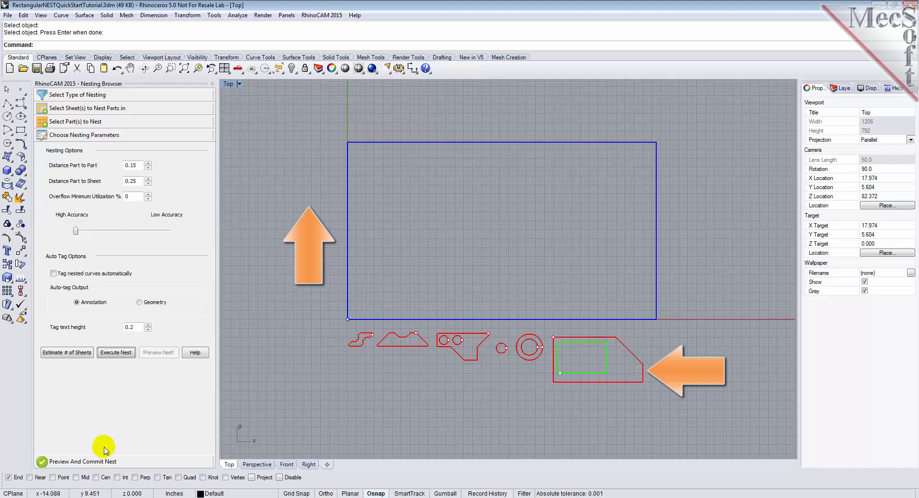
click(115, 353)
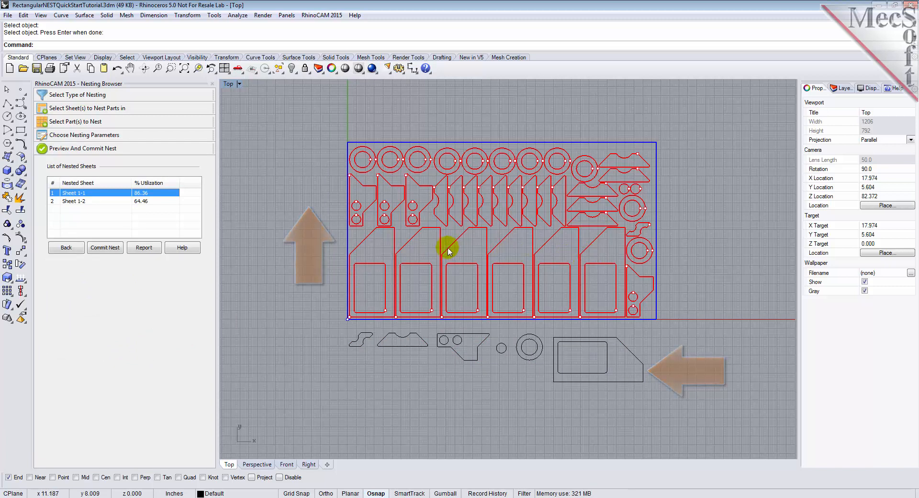
click(93, 201)
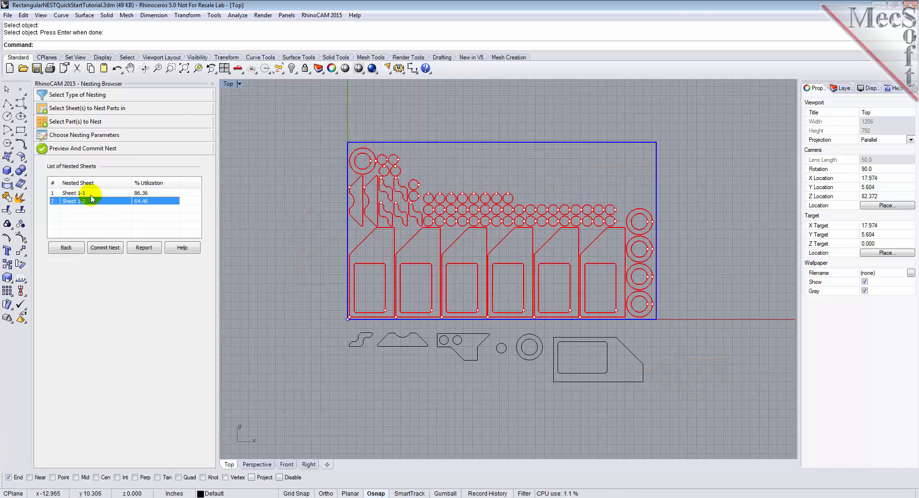
click(93, 193)
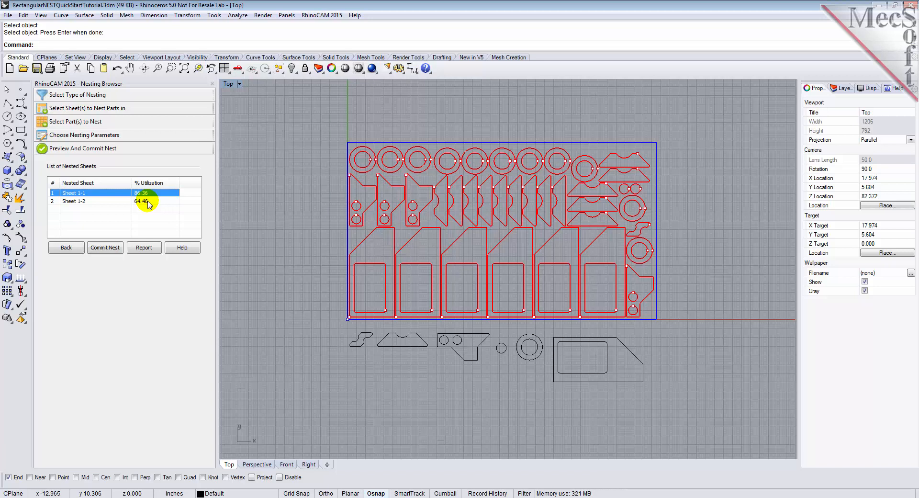
click(106, 248)
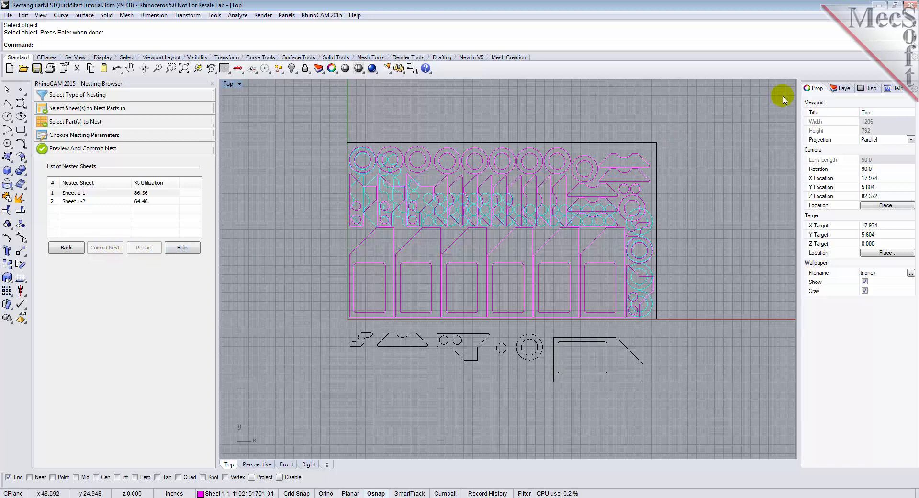
- Make Layer 05 the current layer and hide the Sheet 1-2 layer, toggling the Sheet 1-1 layer off and back on
click(841, 88)
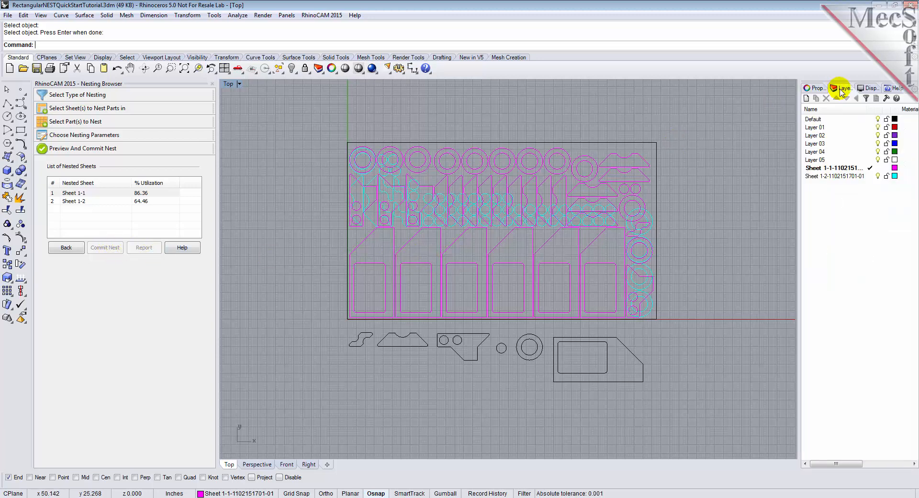
click(870, 160)
click(878, 176)
click(878, 168)
click(878, 168)
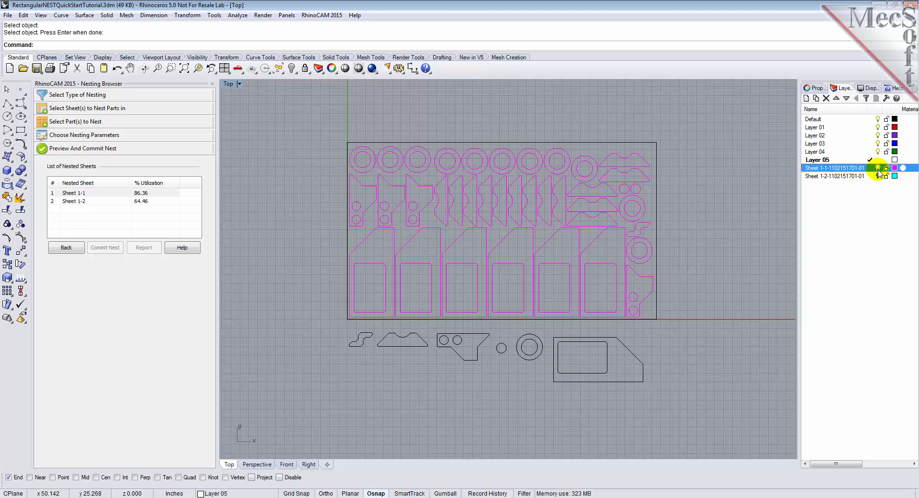